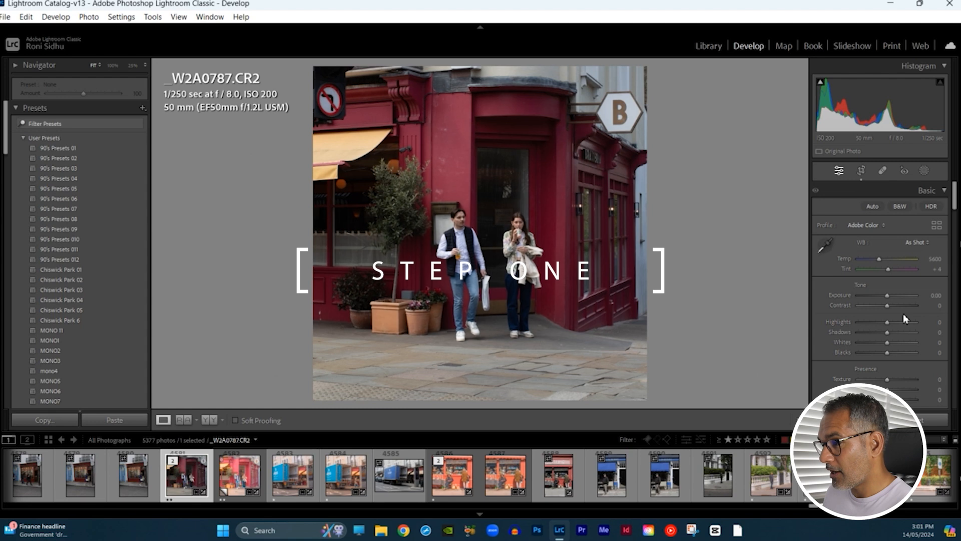
Step: Set Highlights to -82, Shadows to +82, Whites to -19 and Blacks to +11, and compare the photo before and after
{"action": "left_click_drag", "start_coordinate": [890, 325], "coordinate": [867, 328]}
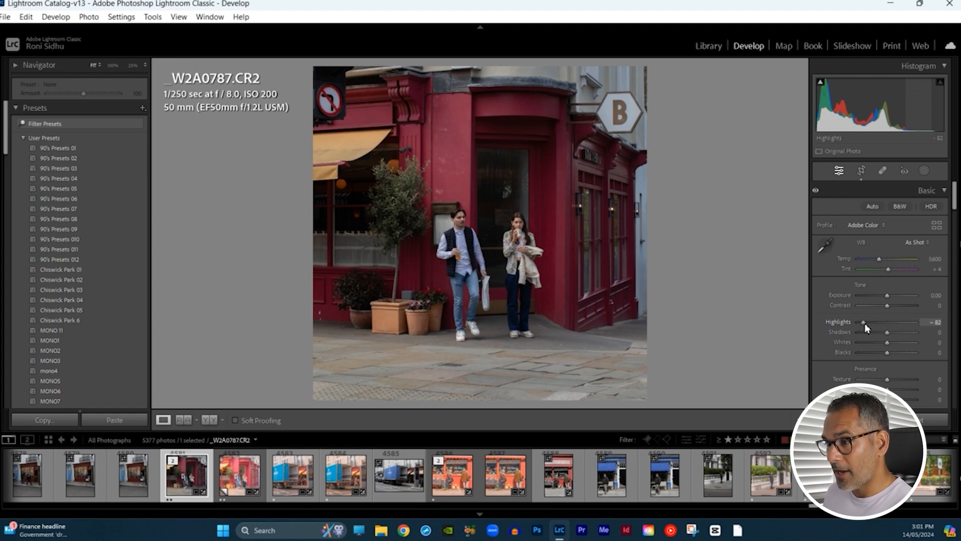
{"action": "left_click_drag", "start_coordinate": [867, 328], "coordinate": [872, 320]}
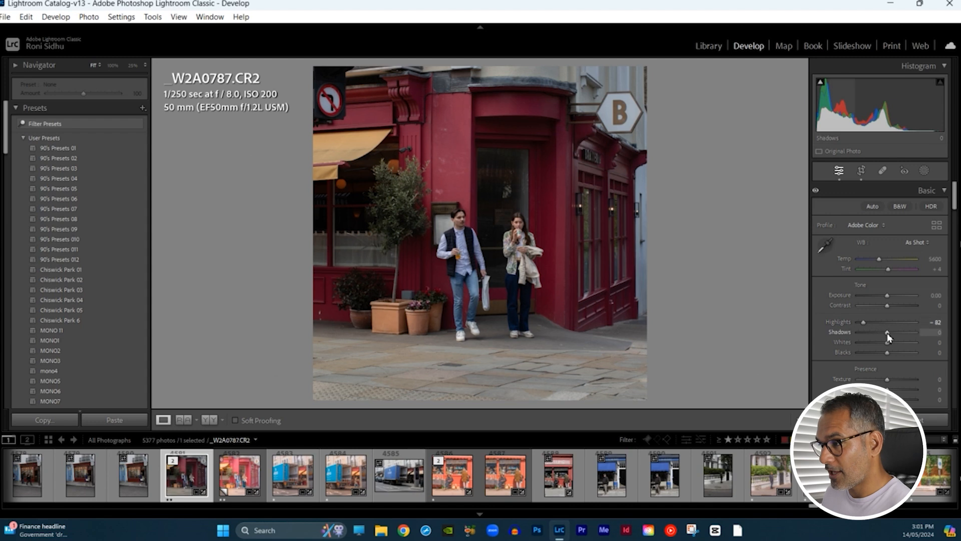
{"action": "left_click_drag", "start_coordinate": [888, 334], "coordinate": [911, 334]}
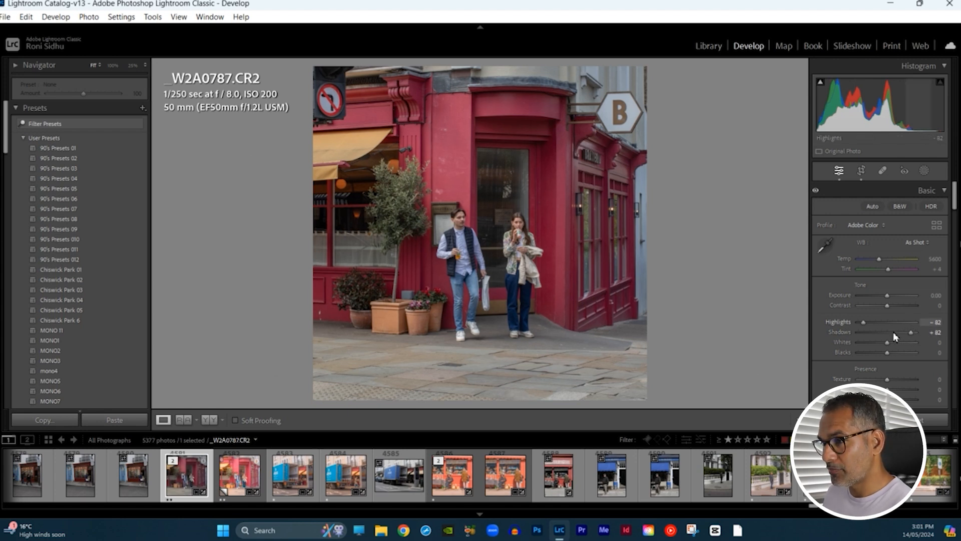
{"action": "left_click_drag", "start_coordinate": [888, 342], "coordinate": [883, 344]}
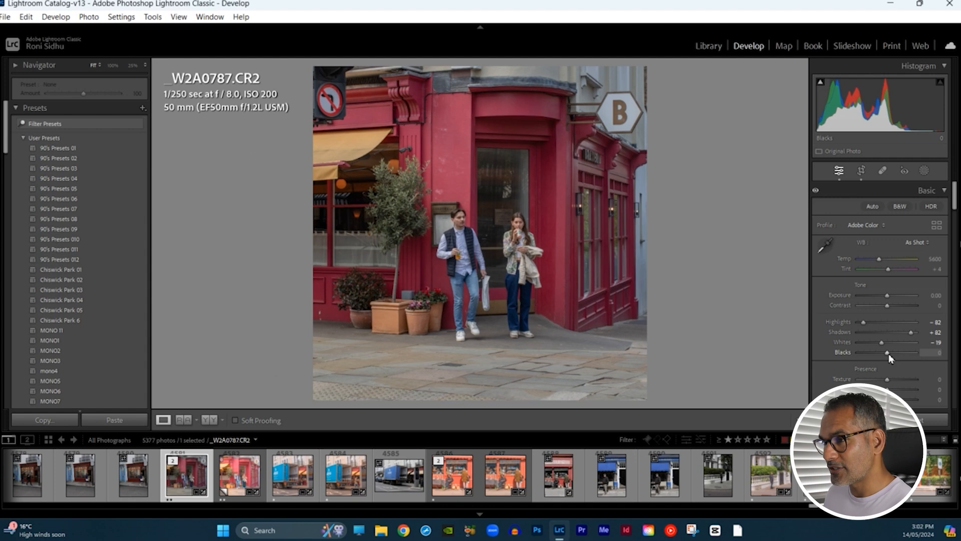
{"action": "left_click_drag", "start_coordinate": [889, 354], "coordinate": [893, 353]}
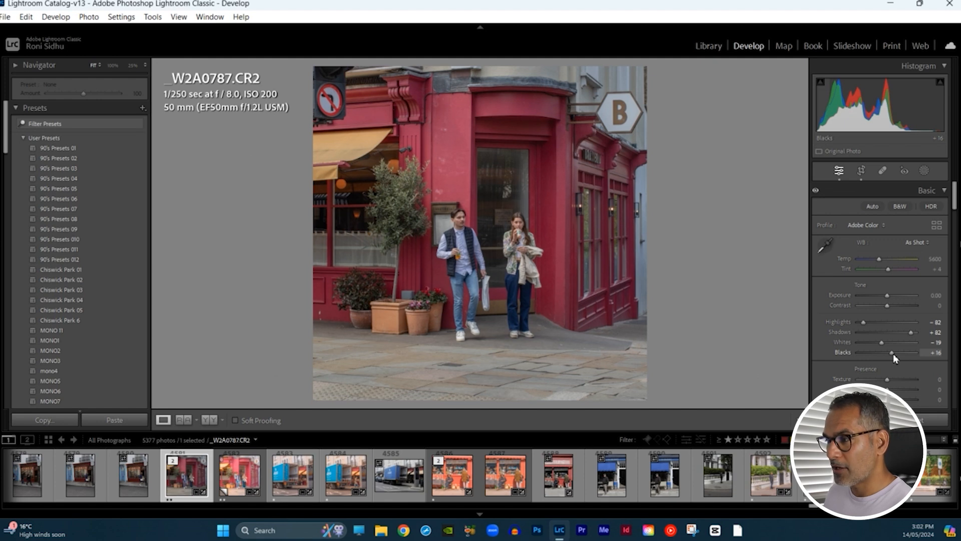
{"action": "left_click_drag", "start_coordinate": [893, 353], "coordinate": [891, 353]}
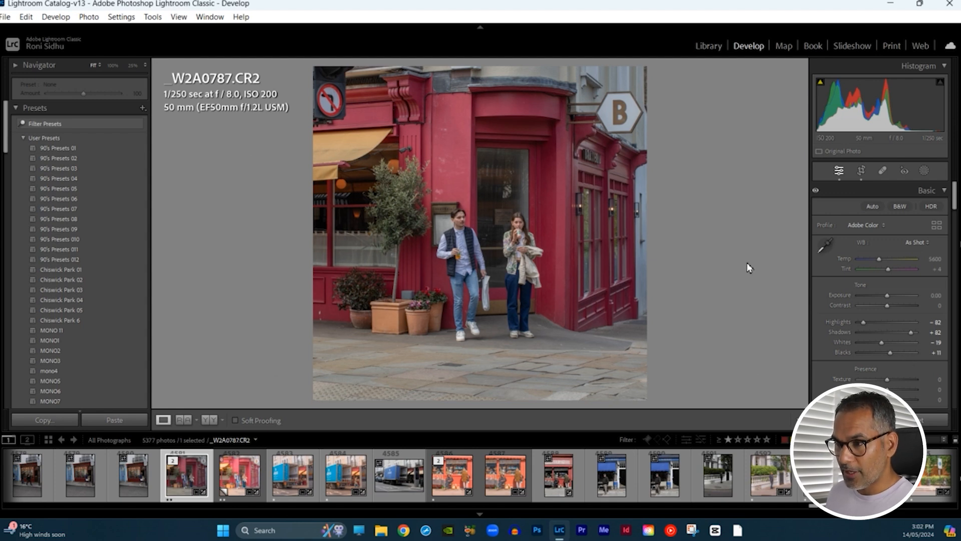
{"action": "key", "text": "y"}
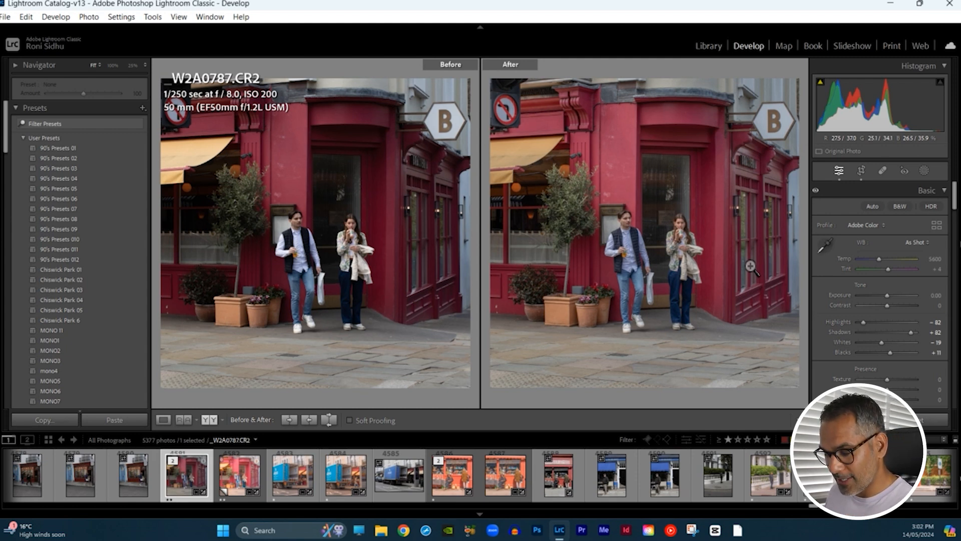
{"action": "key", "text": "y"}
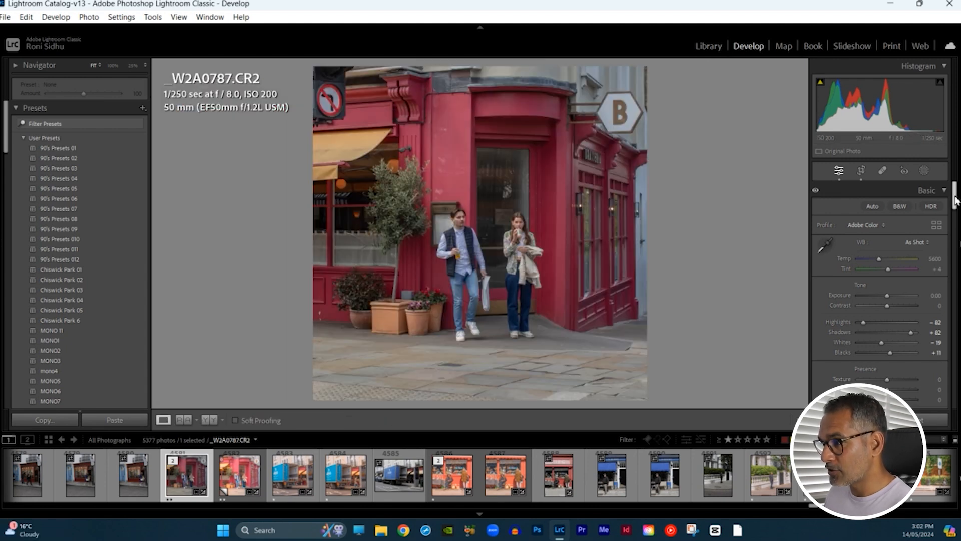
Step: Set the photo's Texture to +18, Clarity to -19, Dehaze to -12, Vibrance to -11 and Saturation to +9
{"action": "scroll", "coordinate": [955, 201], "scroll_direction": "down", "scroll_amount": 3}
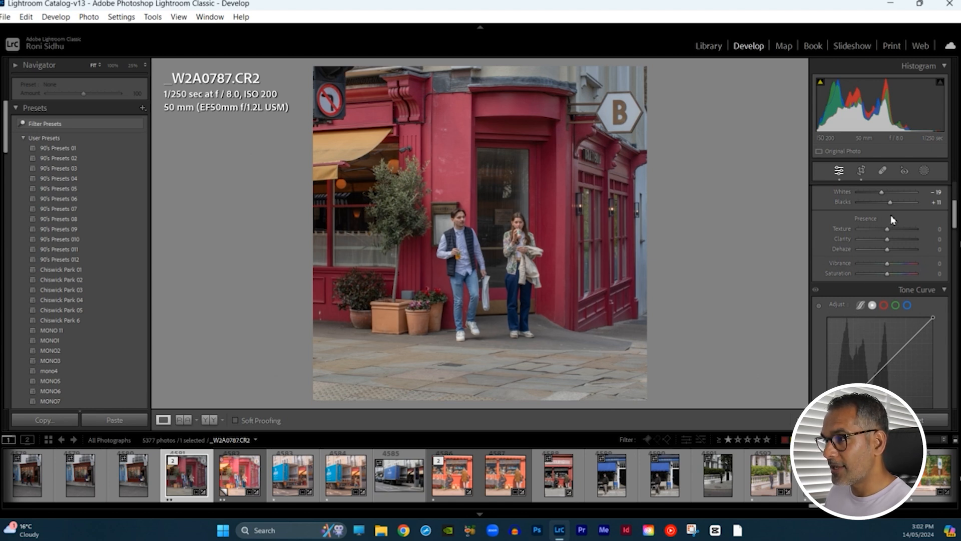
{"action": "left_click_drag", "start_coordinate": [889, 228], "coordinate": [893, 230]}
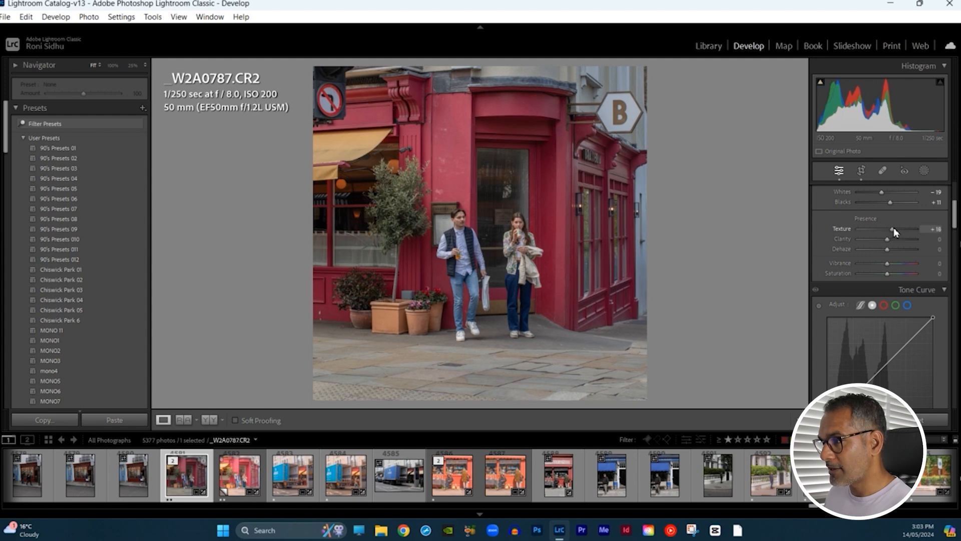
{"action": "left_click_drag", "start_coordinate": [896, 232], "coordinate": [881, 243]}
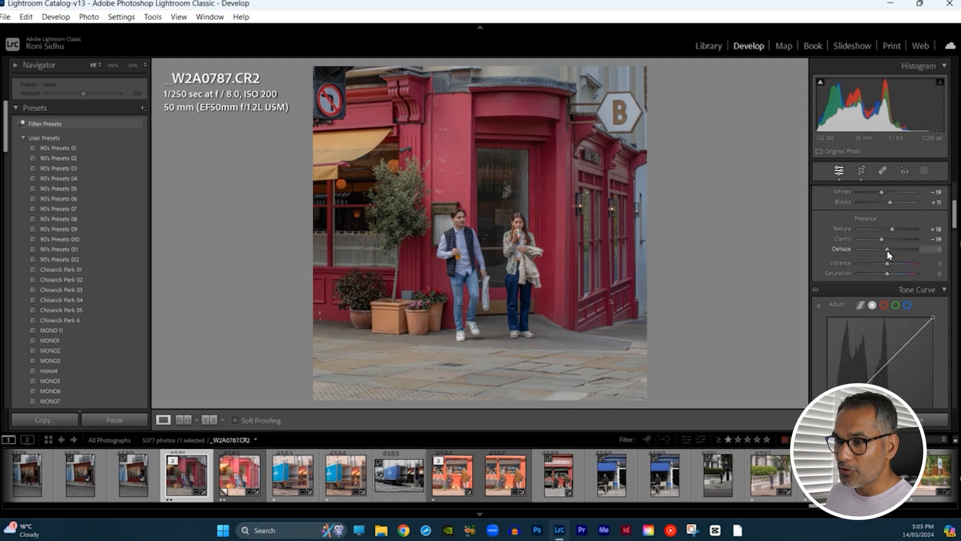
{"action": "mouse_move", "coordinate": [887, 251]}
{"action": "left_mouse_down"}
{"action": "mouse_move", "coordinate": [831, 250]}
{"action": "mouse_move", "coordinate": [884, 258]}
{"action": "left_mouse_up"}
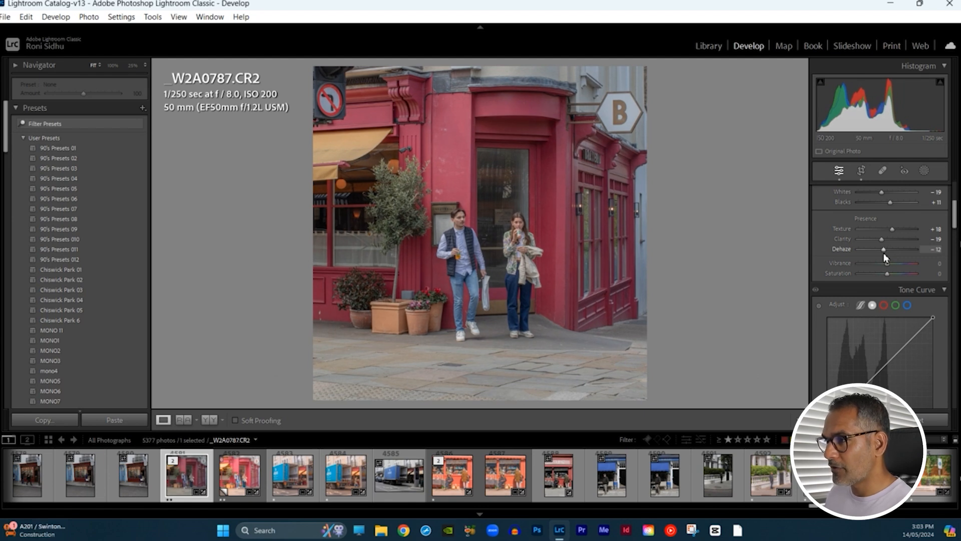
{"action": "left_click_drag", "start_coordinate": [888, 268], "coordinate": [891, 276]}
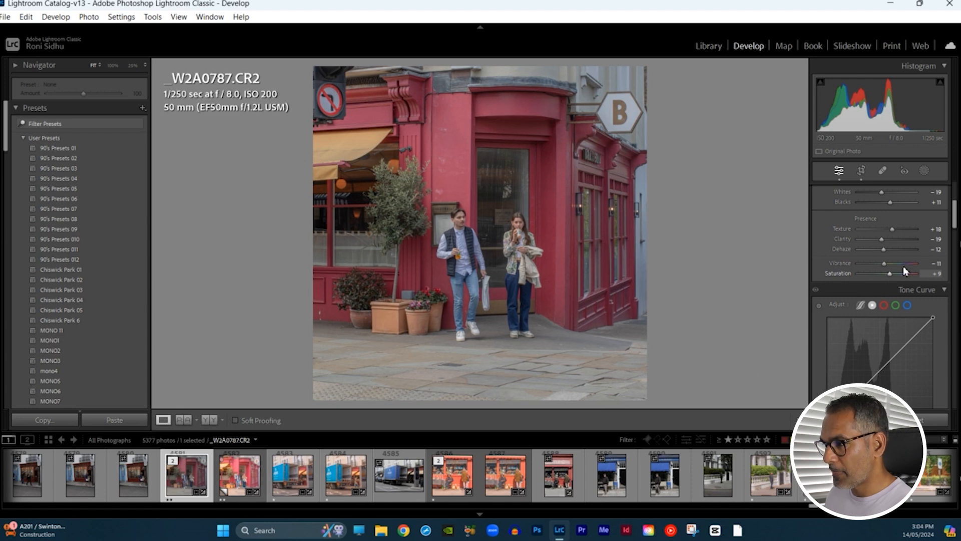
Step: Move the tone curve's white point slightly inward and raise its black point to output 12, and compare before and after
{"action": "left_click_drag", "start_coordinate": [955, 223], "coordinate": [955, 234]}
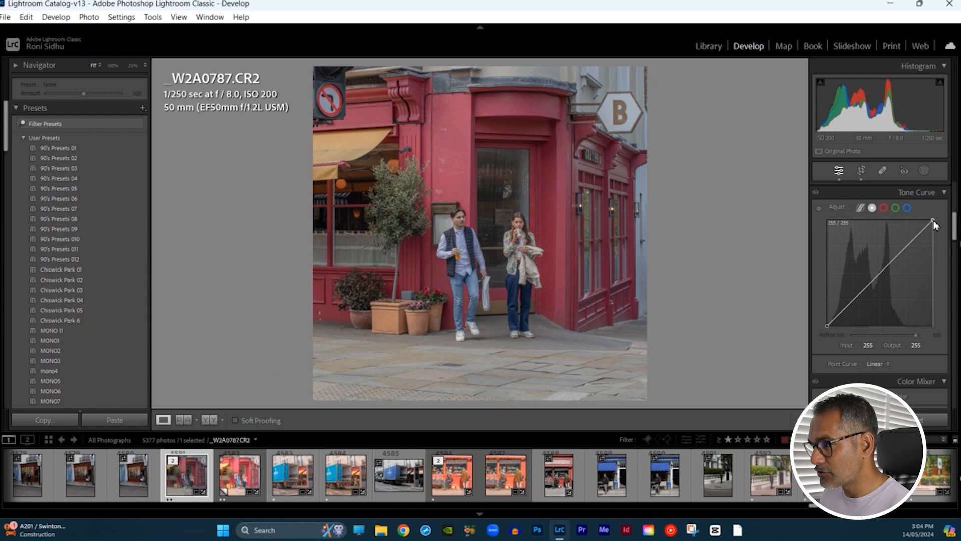
{"action": "left_click_drag", "start_coordinate": [933, 222], "coordinate": [929, 221]}
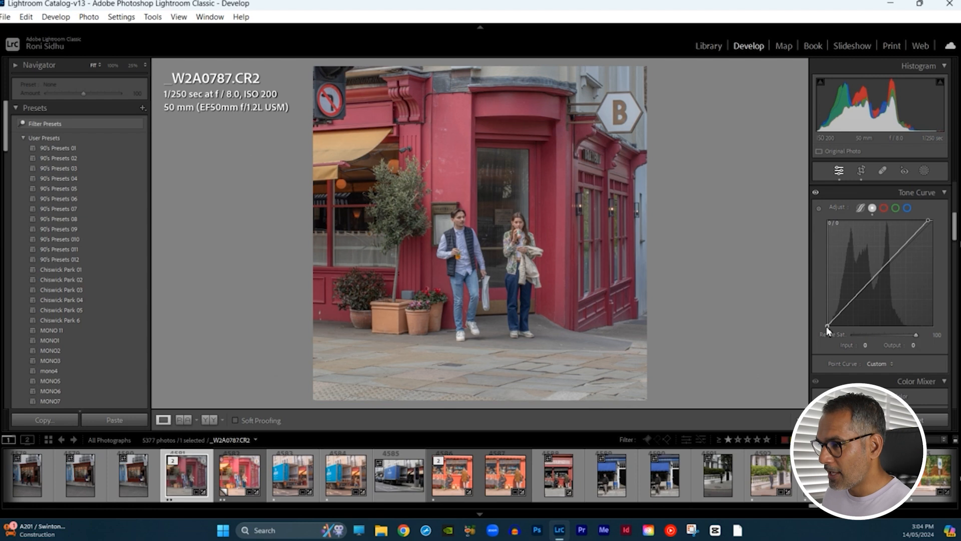
{"action": "left_click_drag", "start_coordinate": [826, 328], "coordinate": [824, 322]}
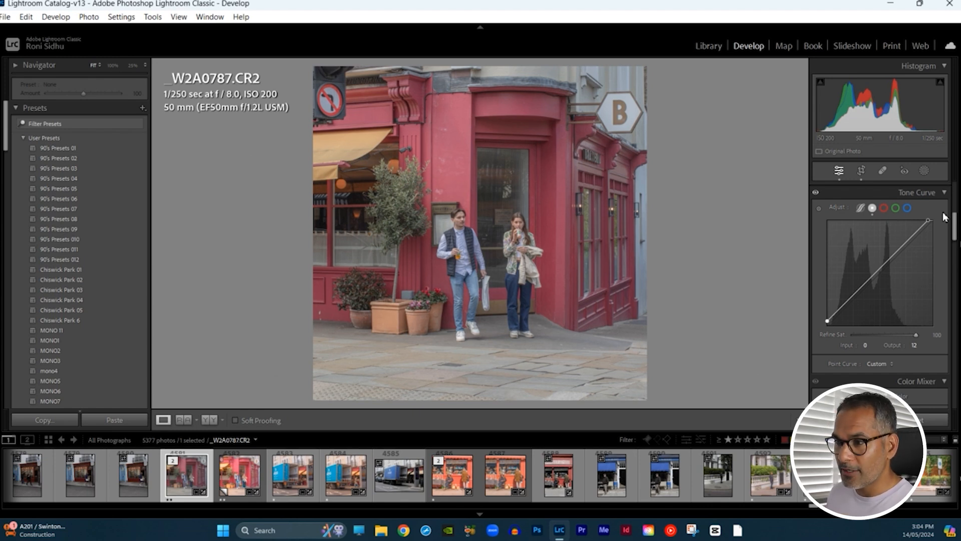
{"action": "key", "text": "y"}
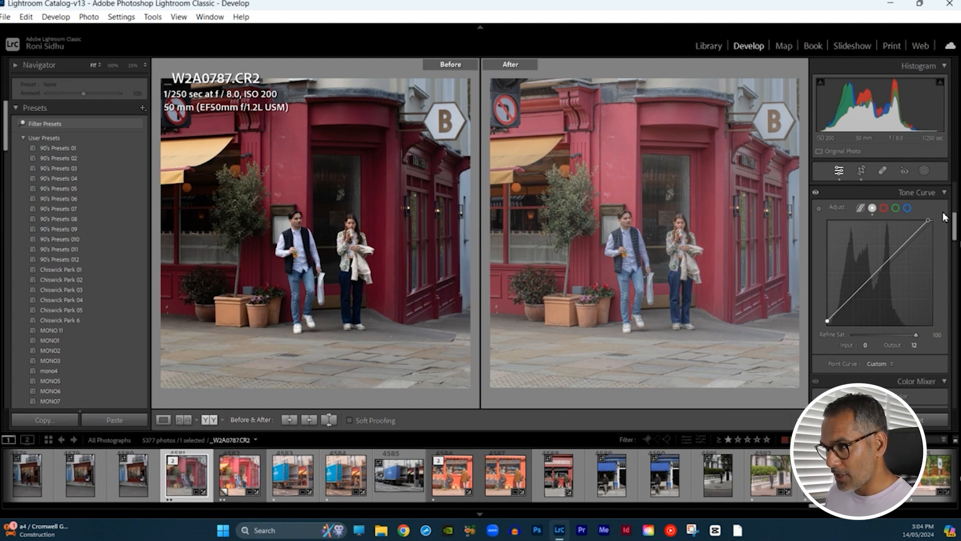
{"action": "key", "text": "y"}
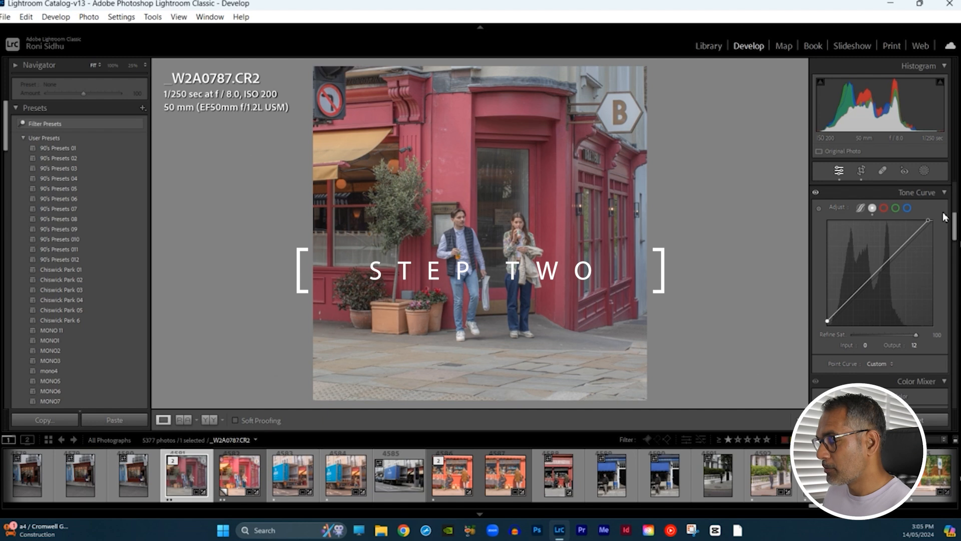
Step: Set the Color Mixer saturation to Red +54, Orange +45, Yellow +33, Green +47, Aqua +34, Blue +37, Purple -48 and Magenta +50
{"action": "left_click_drag", "start_coordinate": [956, 225], "coordinate": [956, 249]}
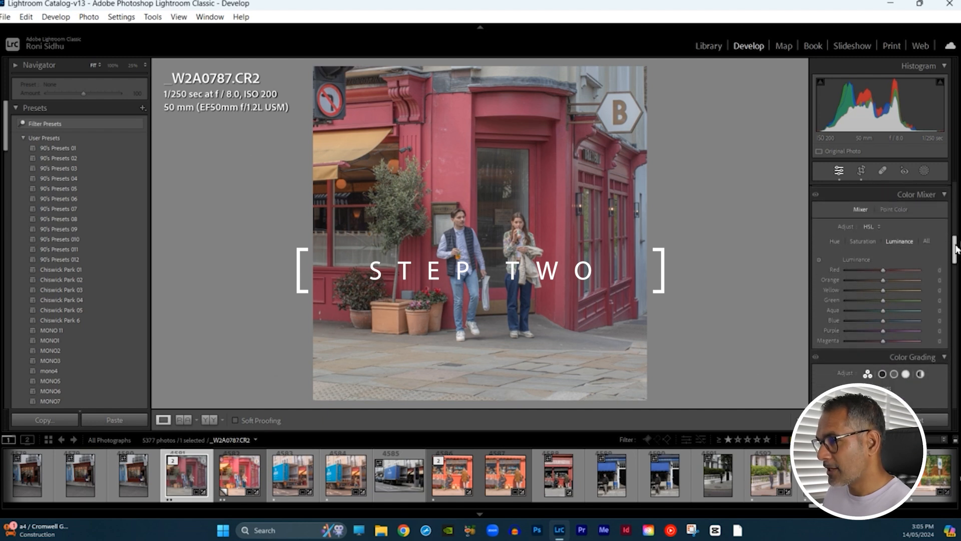
{"action": "left_click", "coordinate": [871, 242]}
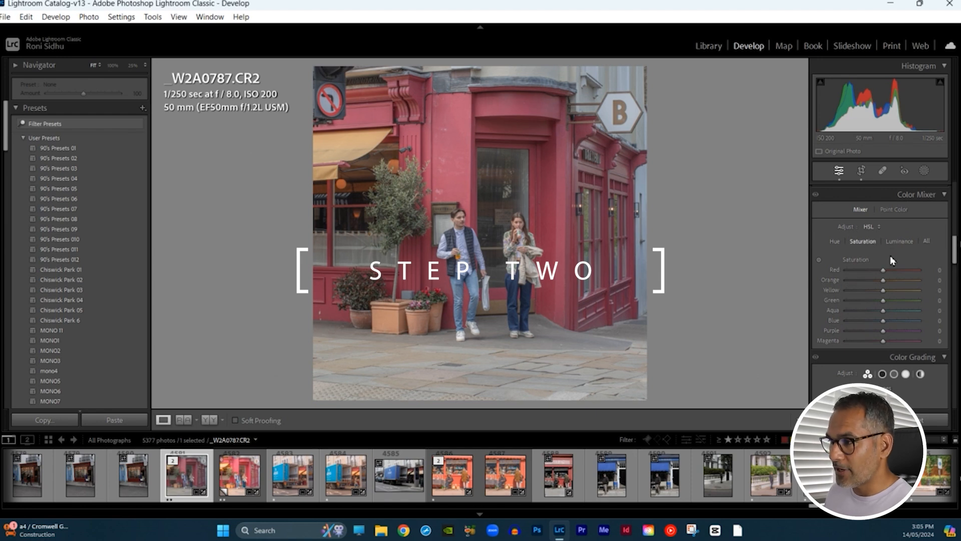
{"action": "left_click_drag", "start_coordinate": [883, 270], "coordinate": [904, 276]}
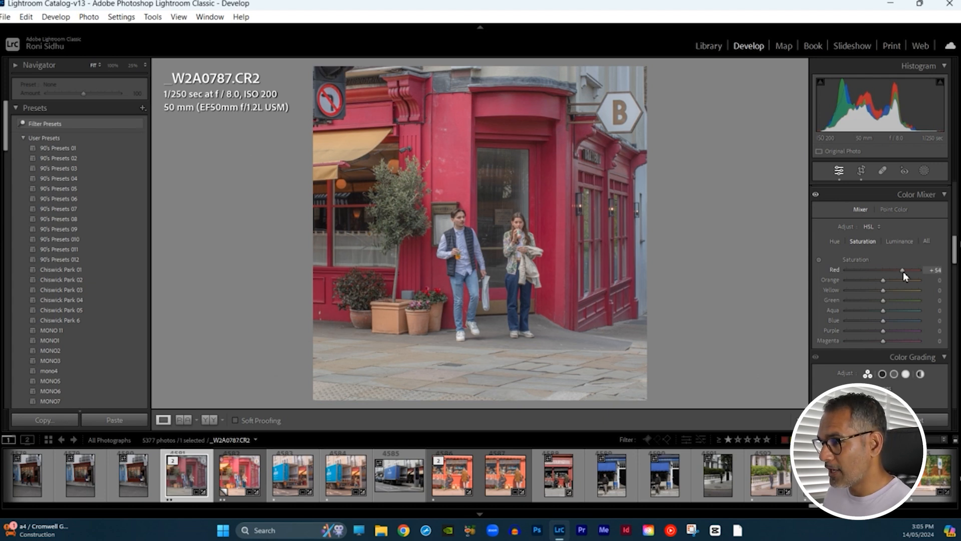
{"action": "left_click_drag", "start_coordinate": [894, 281], "coordinate": [900, 281]}
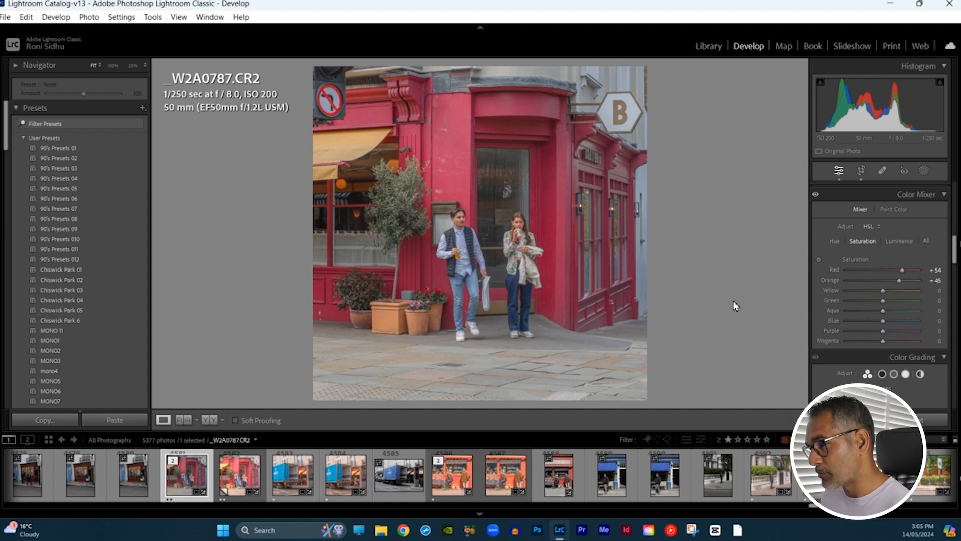
{"action": "left_click_drag", "start_coordinate": [884, 292], "coordinate": [894, 294]}
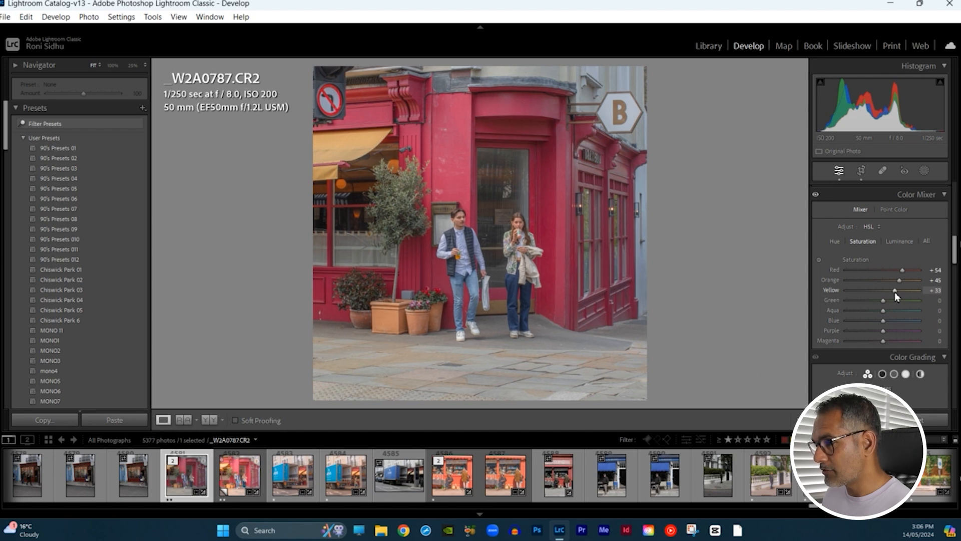
{"action": "left_click_drag", "start_coordinate": [884, 301], "coordinate": [899, 302]}
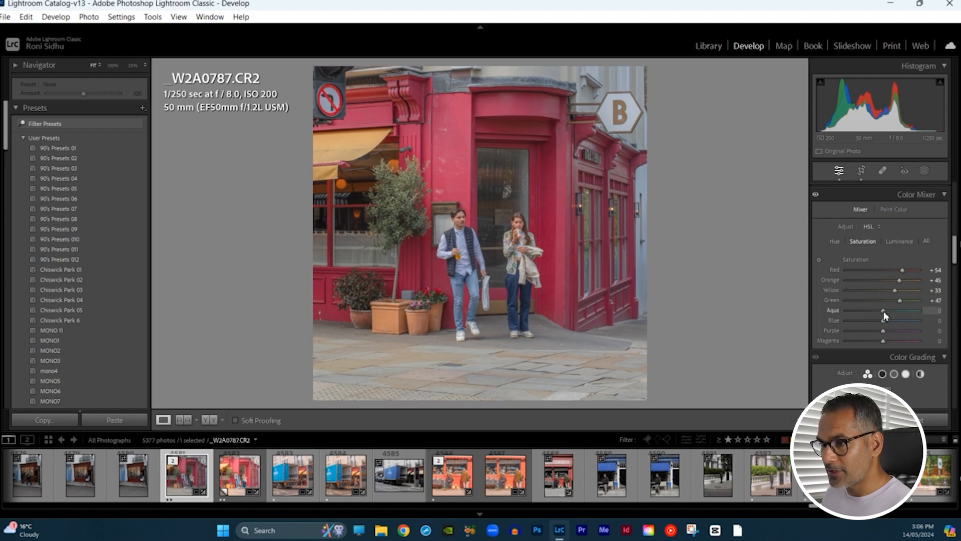
{"action": "left_click_drag", "start_coordinate": [884, 315], "coordinate": [898, 315]}
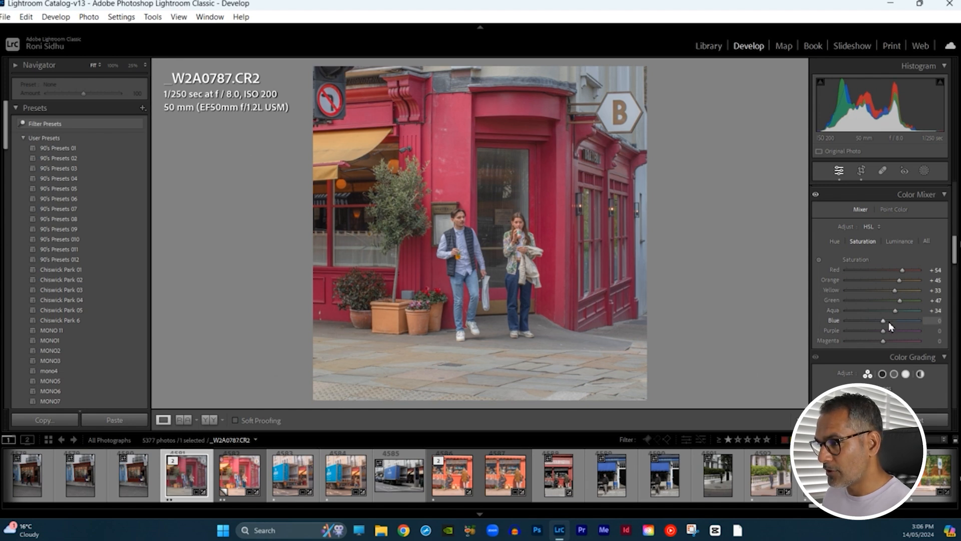
{"action": "left_click_drag", "start_coordinate": [884, 327], "coordinate": [897, 327]}
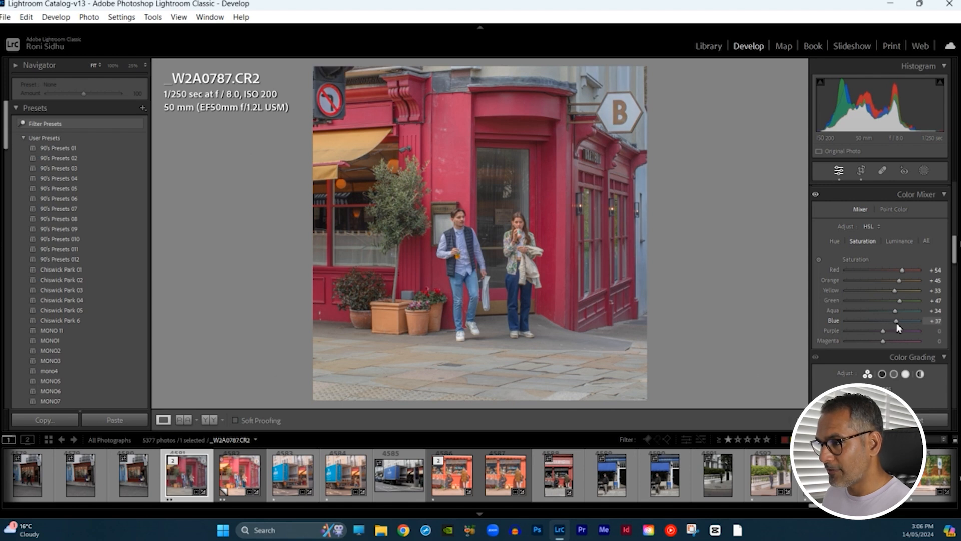
{"action": "mouse_move", "coordinate": [884, 333]}
{"action": "left_mouse_down"}
{"action": "mouse_move", "coordinate": [909, 336]}
{"action": "mouse_move", "coordinate": [866, 335]}
{"action": "left_mouse_up"}
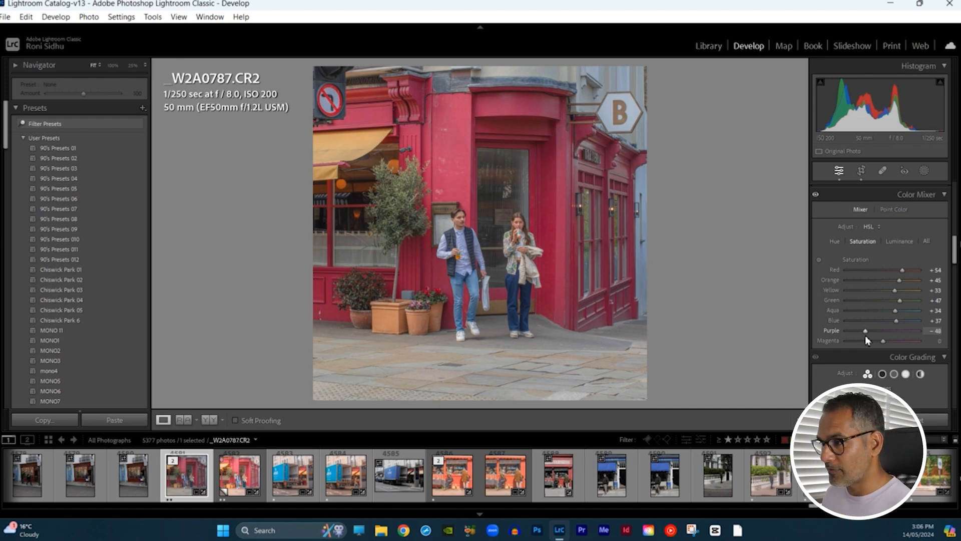
{"action": "left_click_drag", "start_coordinate": [883, 341], "coordinate": [903, 350]}
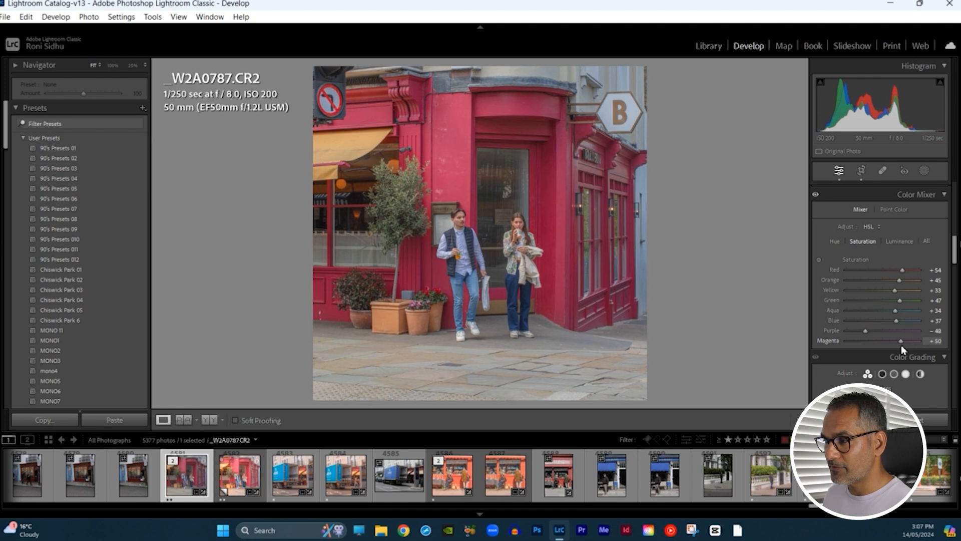
Step: Set Color Mixer luminance to Red +33, Orange +29, Yellow +33, Green +54, Aqua +50, Blue +50, Purple +41, Magenta +40, and compare before and after
{"action": "left_click", "coordinate": [900, 243]}
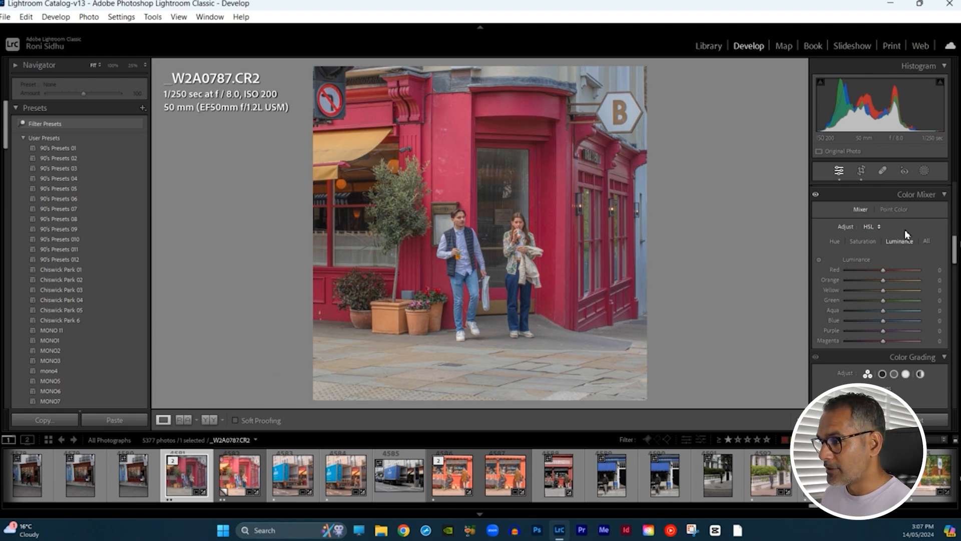
{"action": "mouse_move", "coordinate": [886, 271]}
{"action": "left_mouse_down"}
{"action": "mouse_move", "coordinate": [901, 272]}
{"action": "mouse_move", "coordinate": [885, 281]}
{"action": "mouse_move", "coordinate": [906, 281]}
{"action": "mouse_move", "coordinate": [894, 287]}
{"action": "left_mouse_up"}
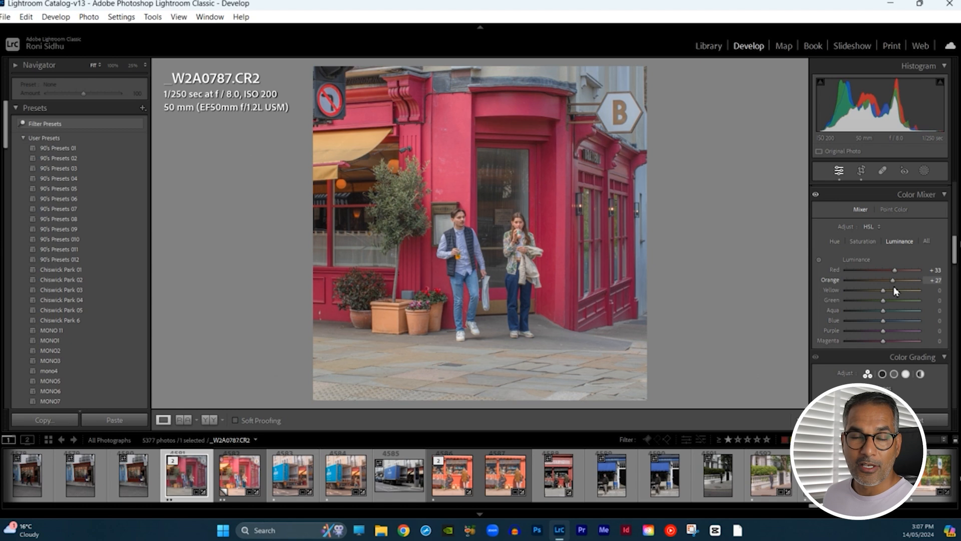
{"action": "left_click_drag", "start_coordinate": [895, 284], "coordinate": [905, 303]}
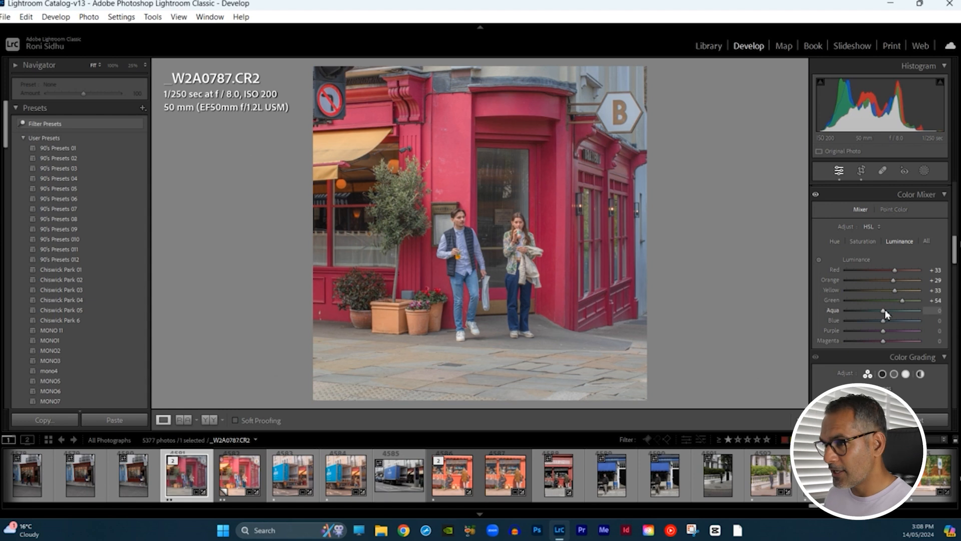
{"action": "mouse_move", "coordinate": [899, 315]}
{"action": "left_mouse_down"}
{"action": "mouse_move", "coordinate": [887, 322]}
{"action": "mouse_move", "coordinate": [919, 325]}
{"action": "mouse_move", "coordinate": [868, 331]}
{"action": "mouse_move", "coordinate": [901, 330]}
{"action": "left_mouse_up"}
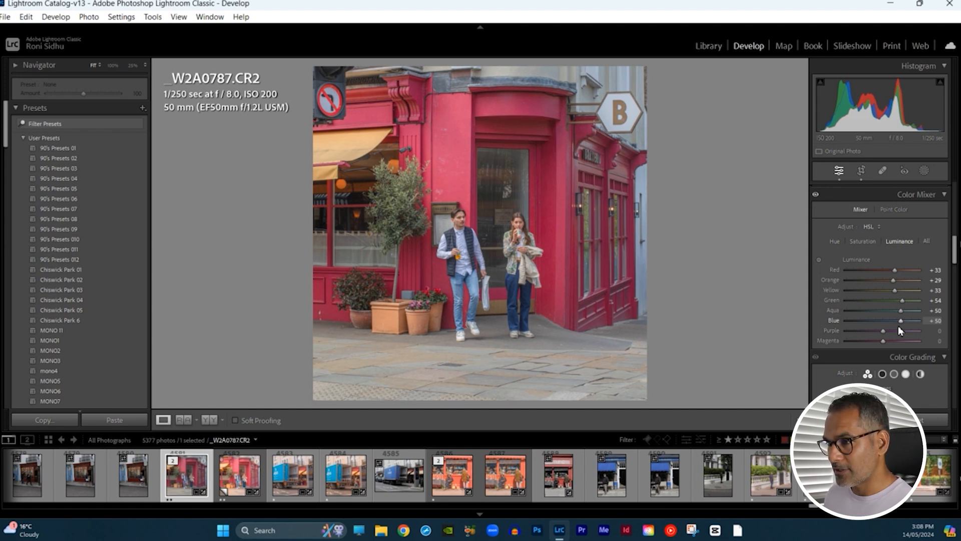
{"action": "mouse_move", "coordinate": [883, 331]}
{"action": "left_mouse_down"}
{"action": "mouse_move", "coordinate": [906, 340]}
{"action": "mouse_move", "coordinate": [877, 344]}
{"action": "mouse_move", "coordinate": [896, 344]}
{"action": "left_mouse_up"}
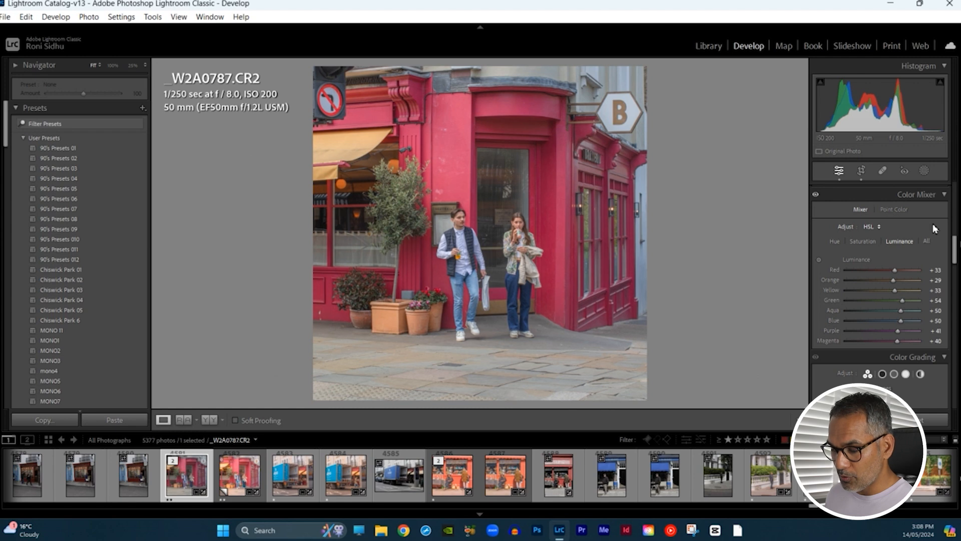
{"action": "key", "text": "y"}
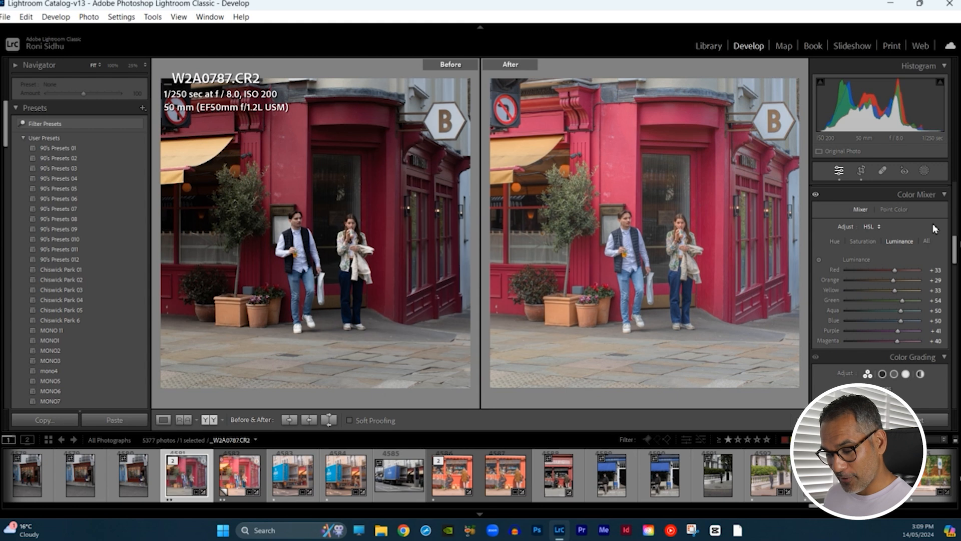
{"action": "key", "text": "y"}
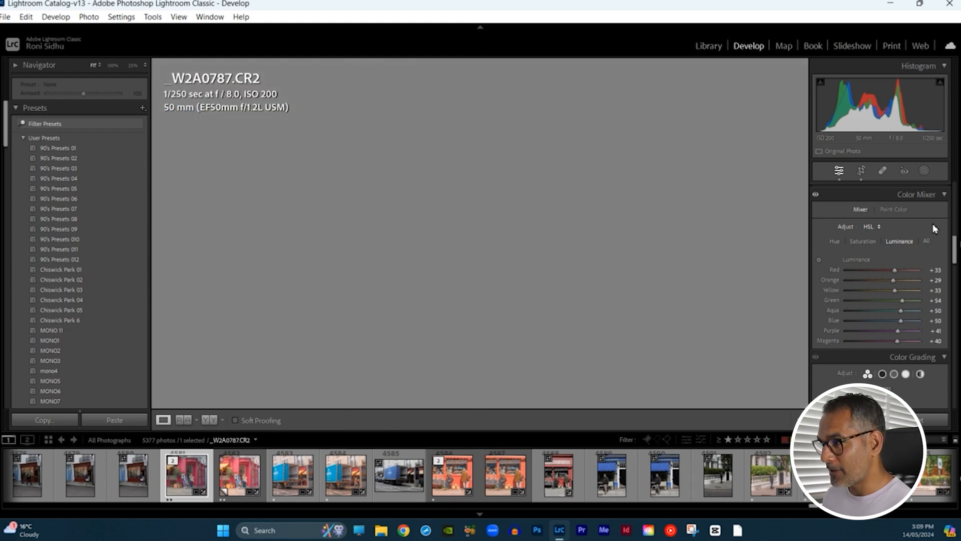
Step: Set Calibration to Red Primary Hue +16 and Saturation +30, Blue Primary Hue -21 and Saturation +30, and compare before and after
{"action": "left_click_drag", "start_coordinate": [957, 250], "coordinate": [959, 399]}
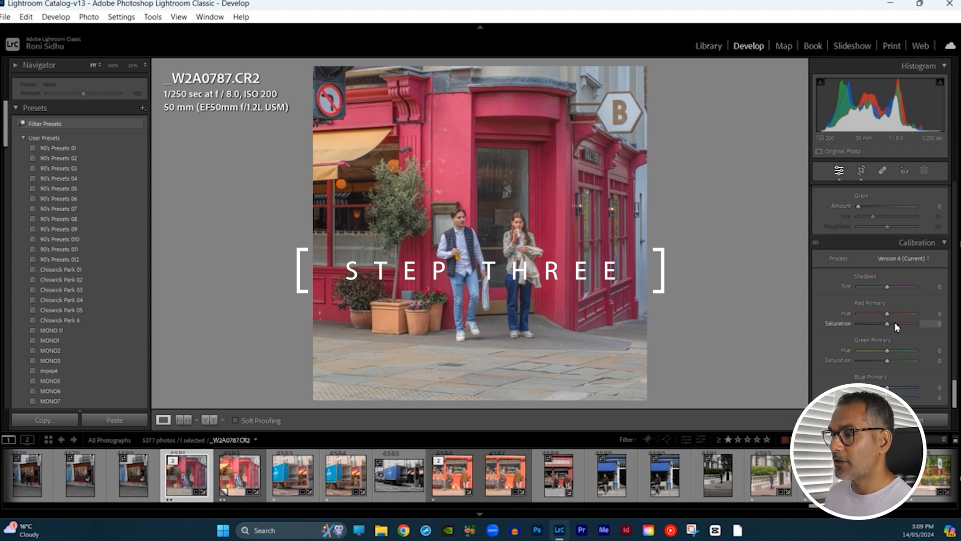
{"action": "left_click_drag", "start_coordinate": [890, 325], "coordinate": [898, 325]}
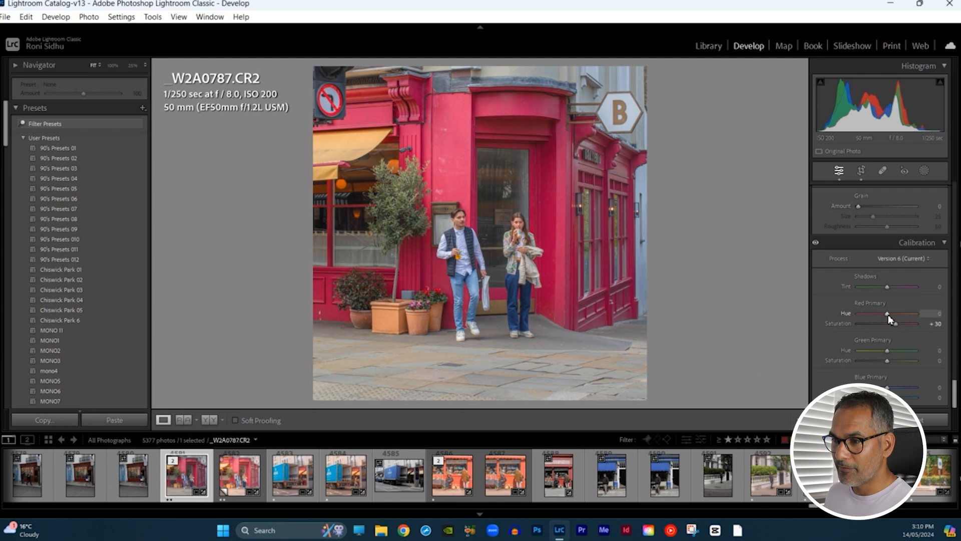
{"action": "left_click_drag", "start_coordinate": [889, 316], "coordinate": [893, 316]}
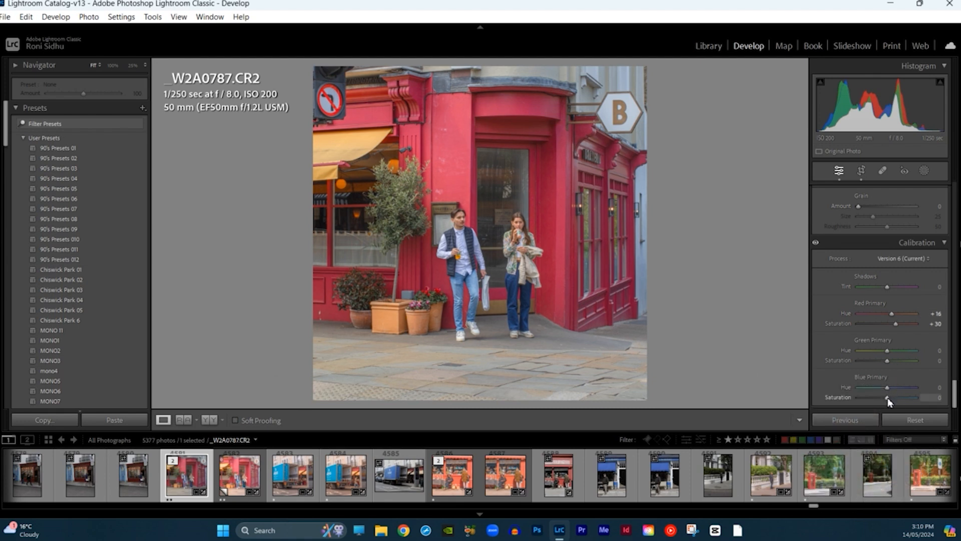
{"action": "left_click_drag", "start_coordinate": [888, 398], "coordinate": [896, 400]}
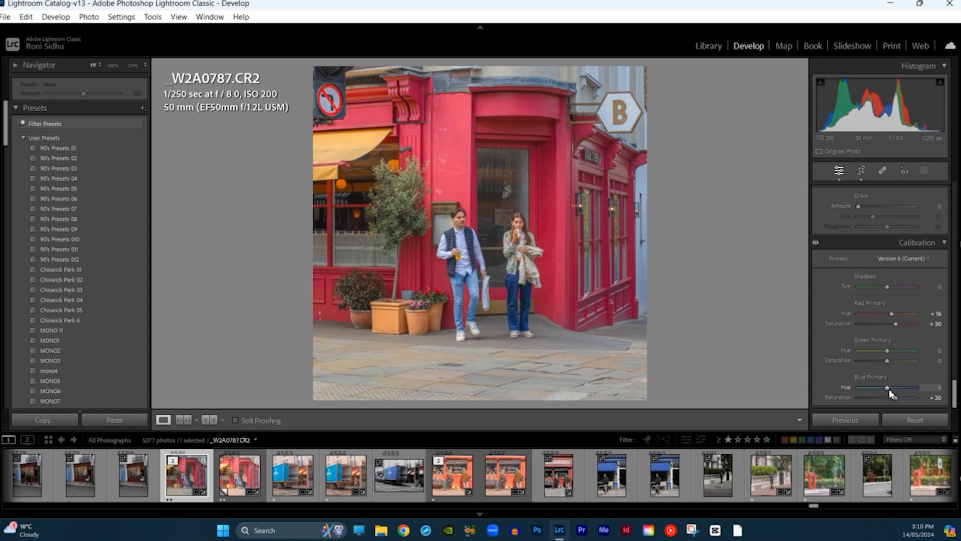
{"action": "left_click_drag", "start_coordinate": [888, 390], "coordinate": [882, 392]}
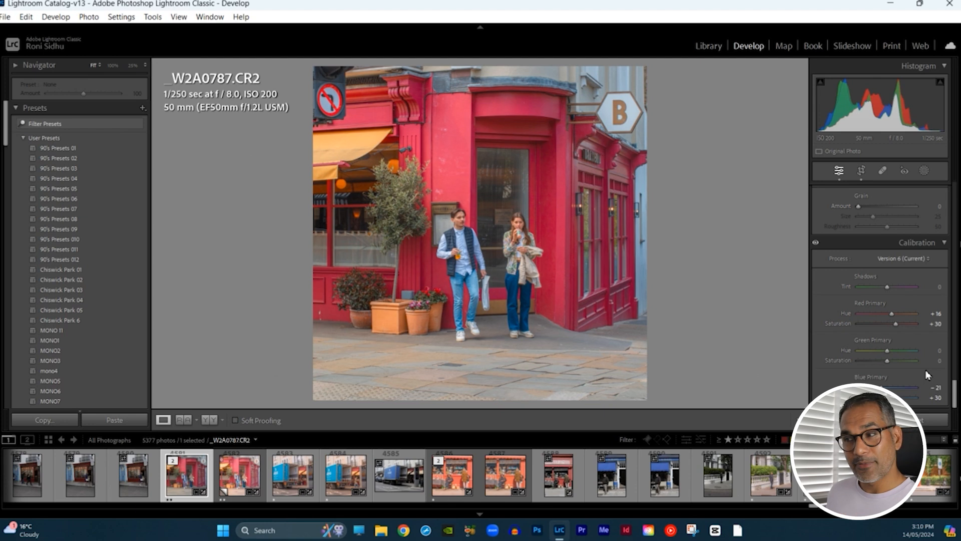
{"action": "key", "text": "y"}
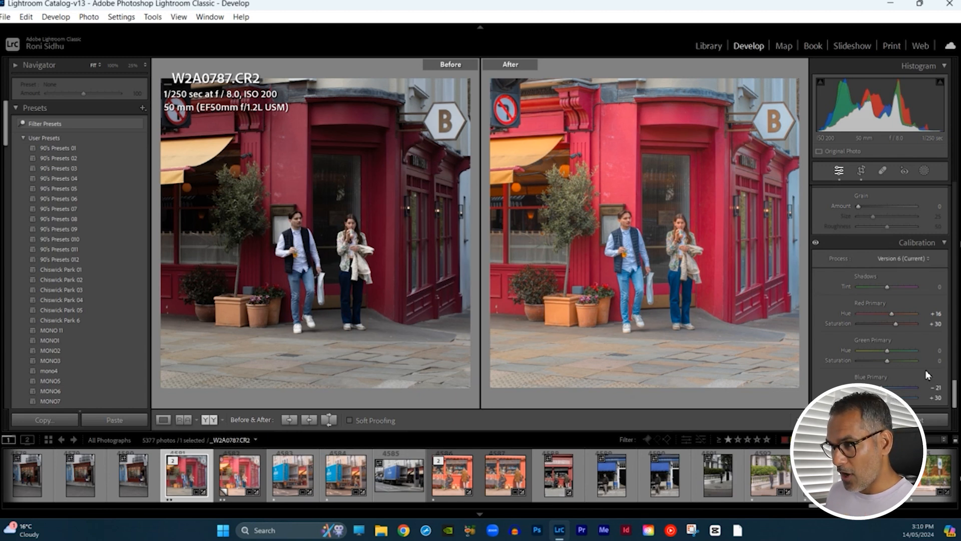
{"action": "key", "text": "y"}
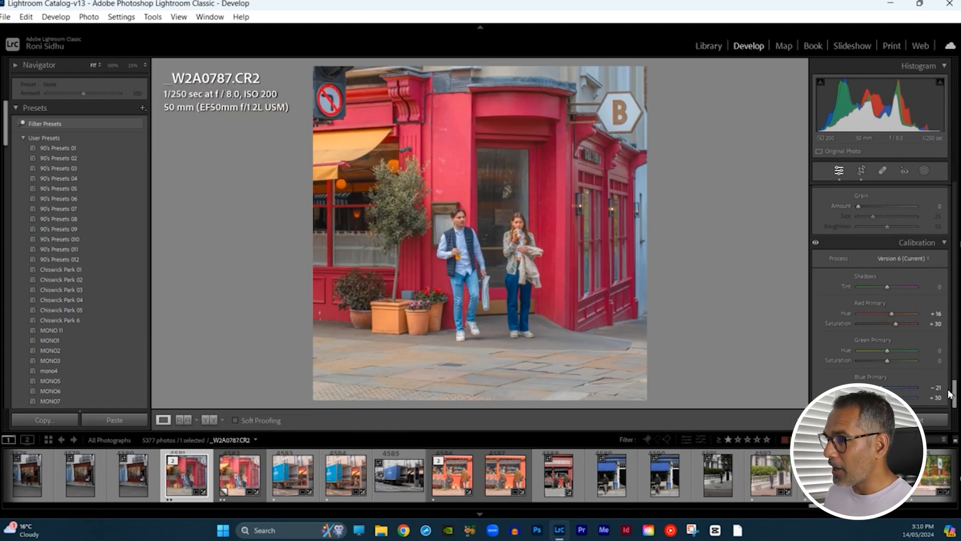
Step: Set the shopfront photo's Temp to 6211, Tint to 0 and Exposure to +0.26, and compare before and after
{"action": "left_click_drag", "start_coordinate": [954, 399], "coordinate": [954, 199]}
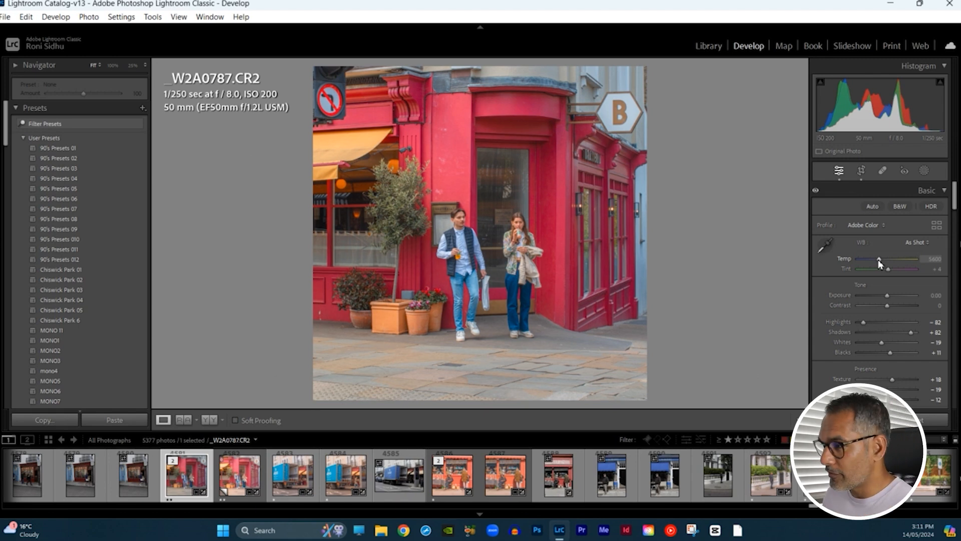
{"action": "left_click_drag", "start_coordinate": [878, 261], "coordinate": [884, 265]}
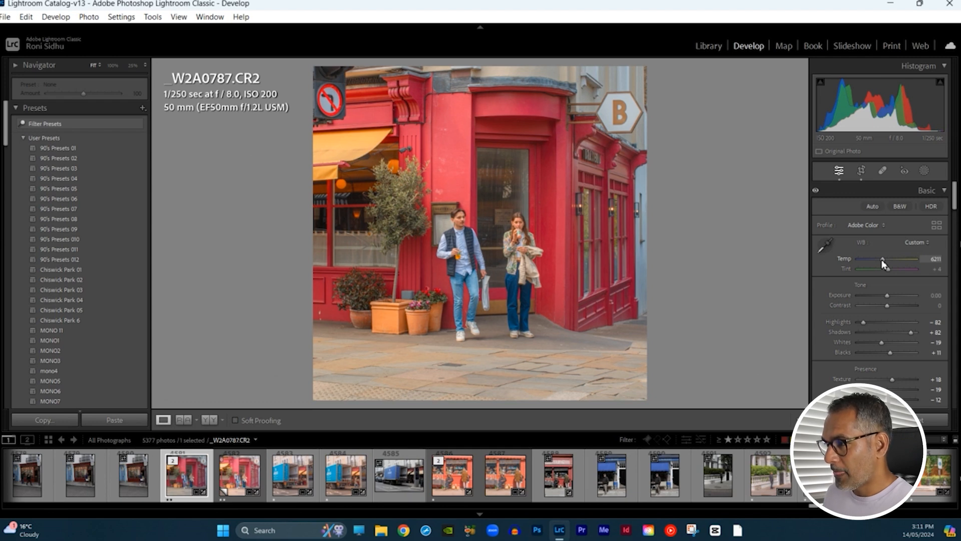
{"action": "left_click_drag", "start_coordinate": [887, 271], "coordinate": [884, 268]}
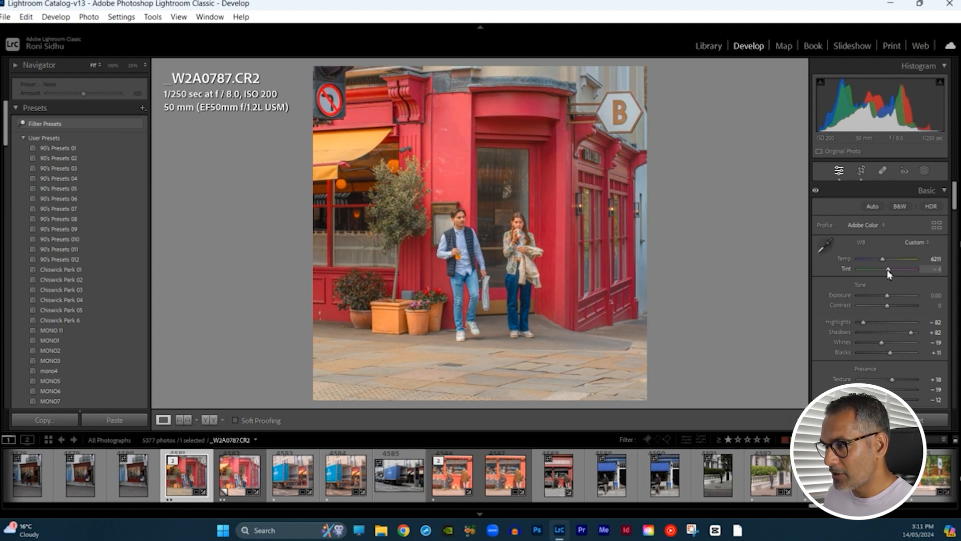
{"action": "left_click_drag", "start_coordinate": [887, 271], "coordinate": [890, 273]}
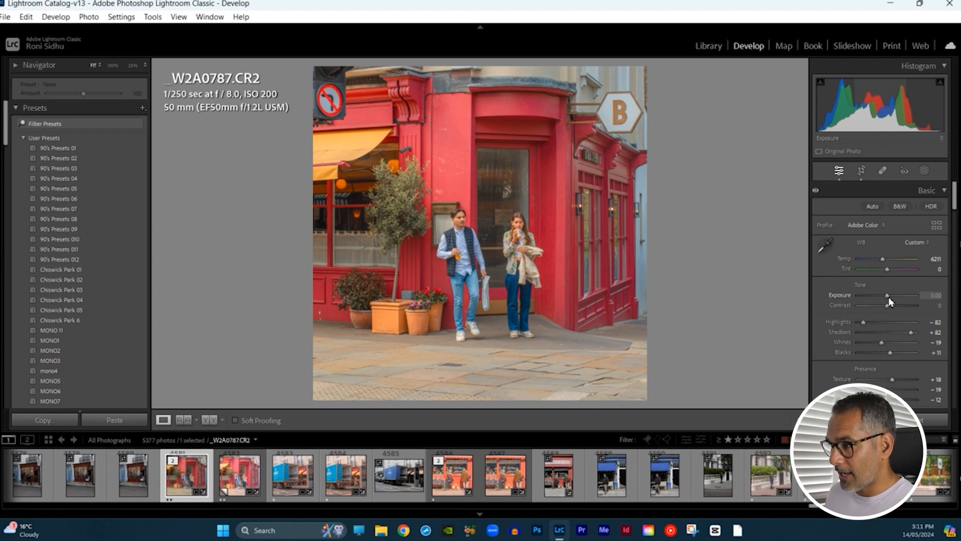
{"action": "left_click_drag", "start_coordinate": [890, 298], "coordinate": [889, 299]}
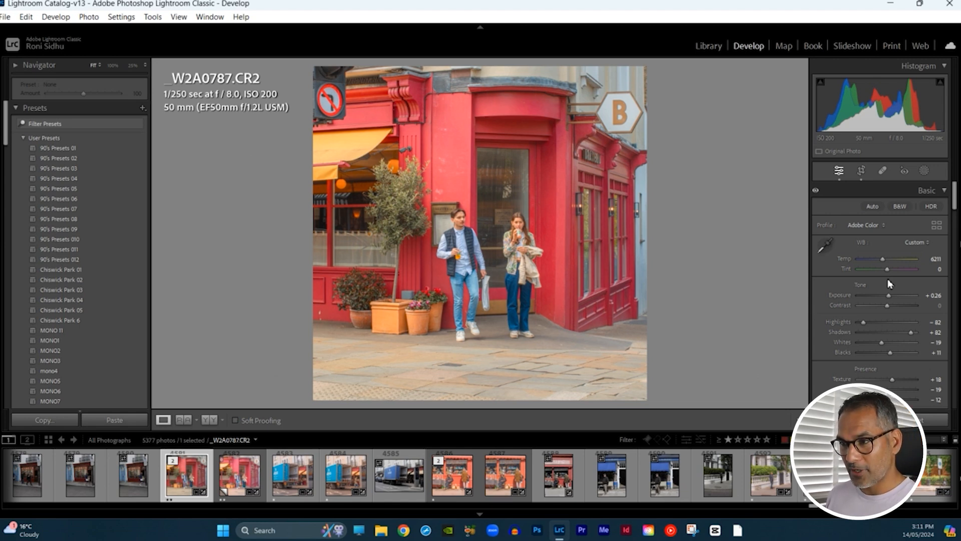
{"action": "key", "text": "y"}
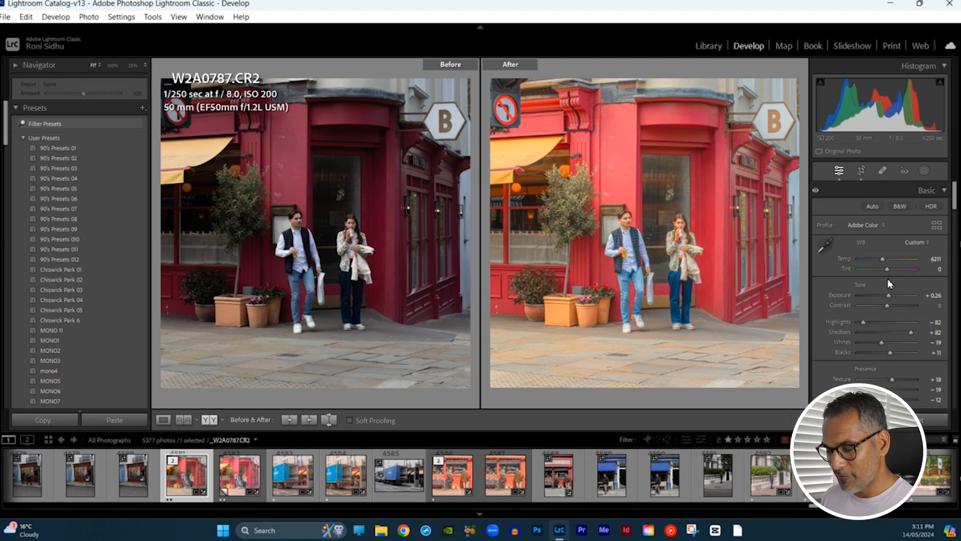
{"action": "key", "text": "y"}
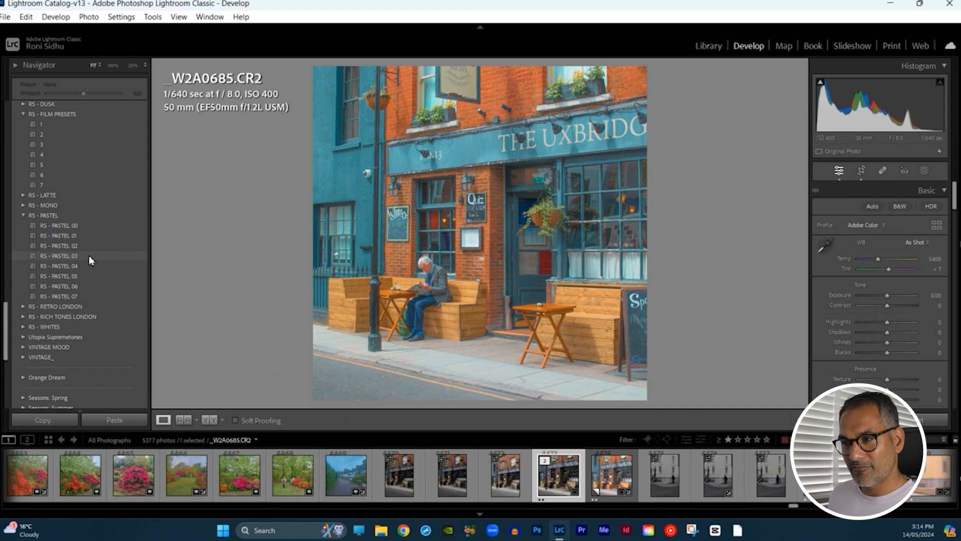
Step: Apply the RS - PASTEL 03 preset to the pub photo _W2A0685.CR2 and set its Temp to 5070 and Exposure to -0.35
{"action": "left_click", "coordinate": [90, 256]}
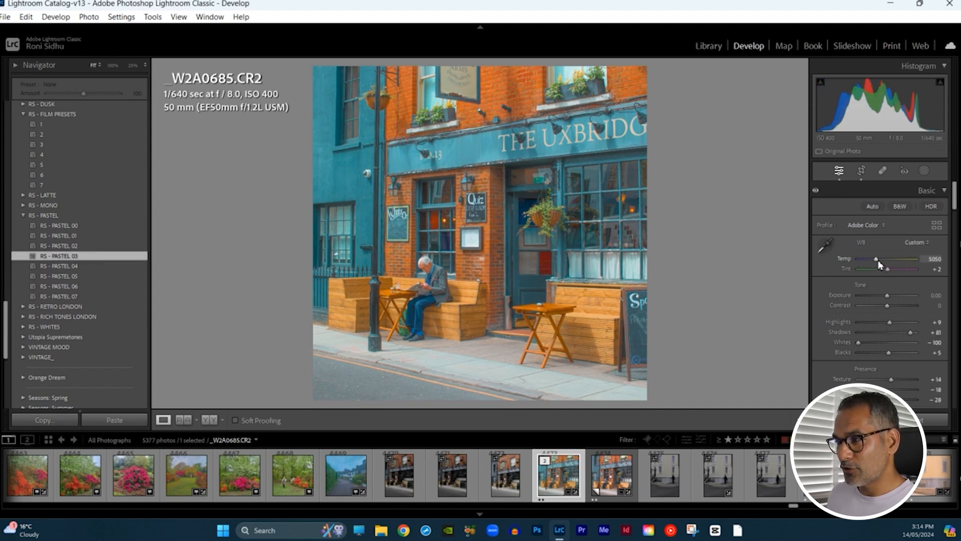
{"action": "mouse_move", "coordinate": [880, 264]}
{"action": "left_mouse_down"}
{"action": "mouse_move", "coordinate": [890, 264]}
{"action": "mouse_move", "coordinate": [880, 265]}
{"action": "left_mouse_up"}
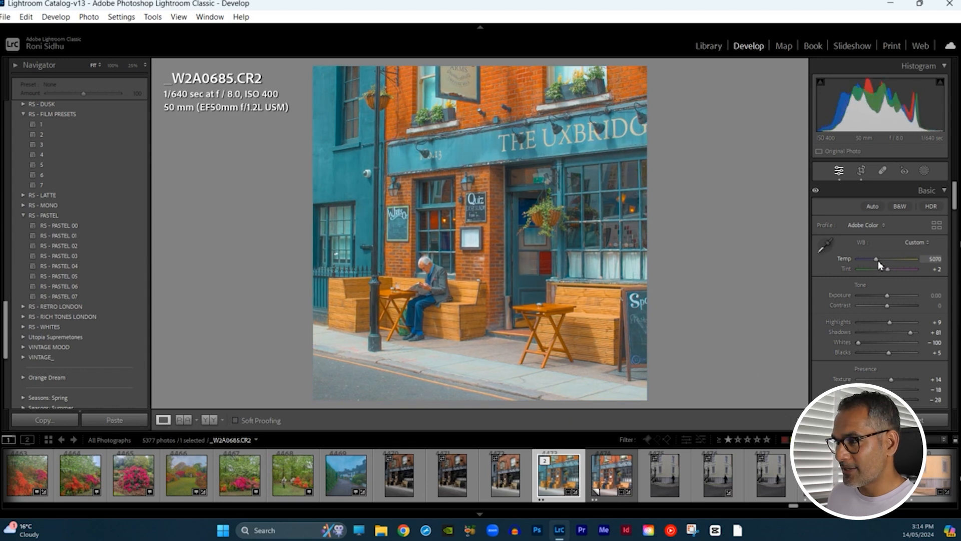
{"action": "left_click_drag", "start_coordinate": [887, 299], "coordinate": [885, 299]}
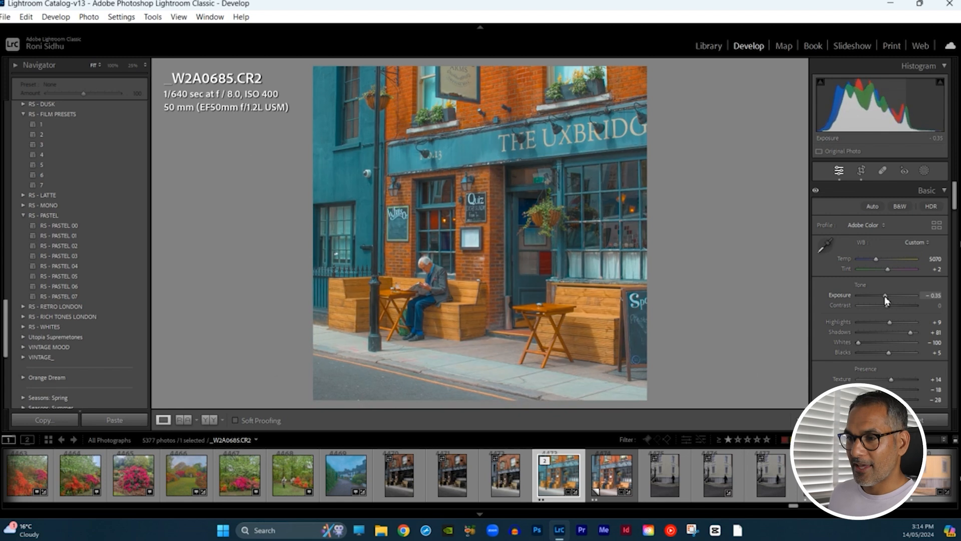